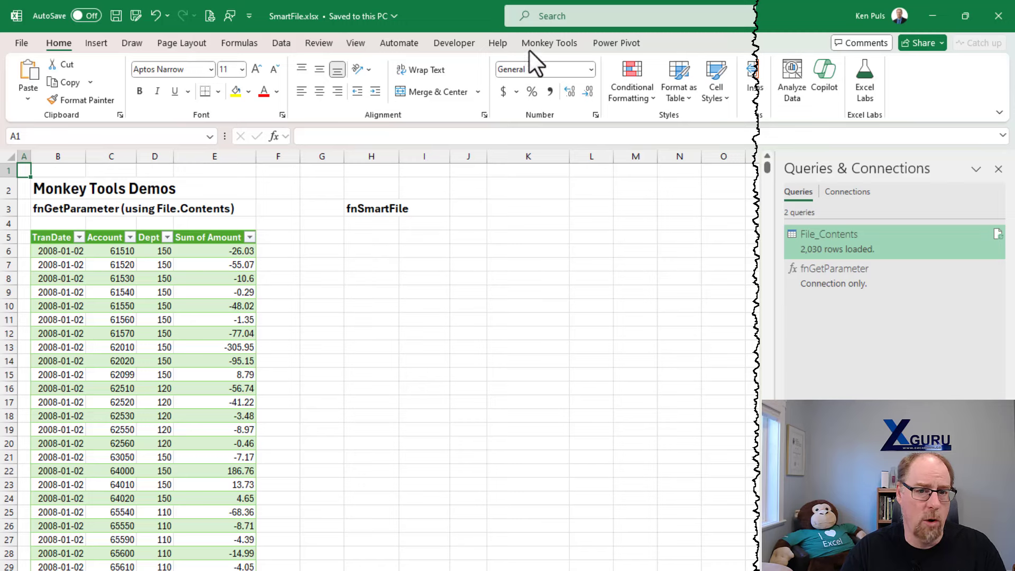
Inject the Monkey Tools SmartFile function into the workbook.
click(555, 40)
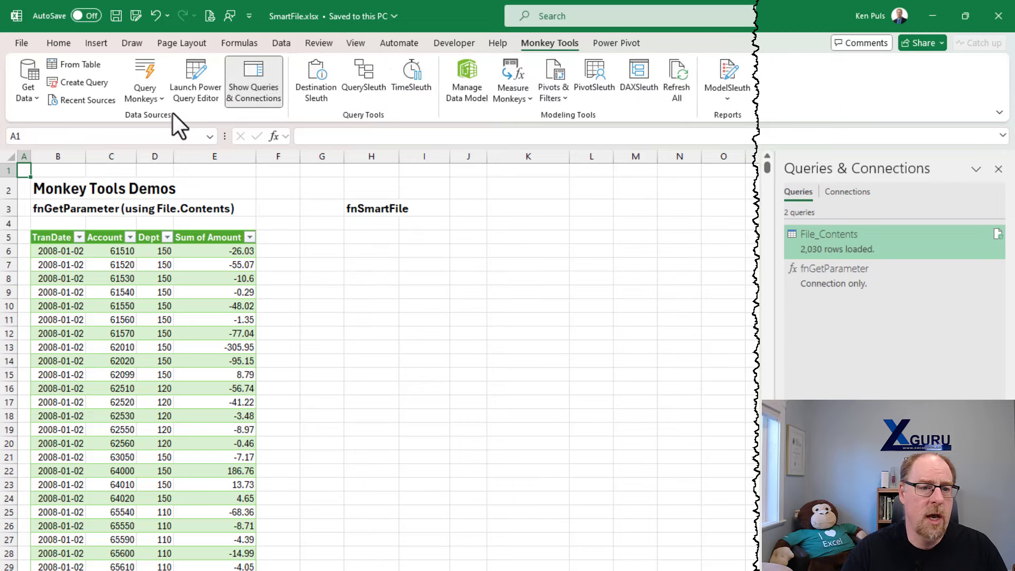
click(148, 96)
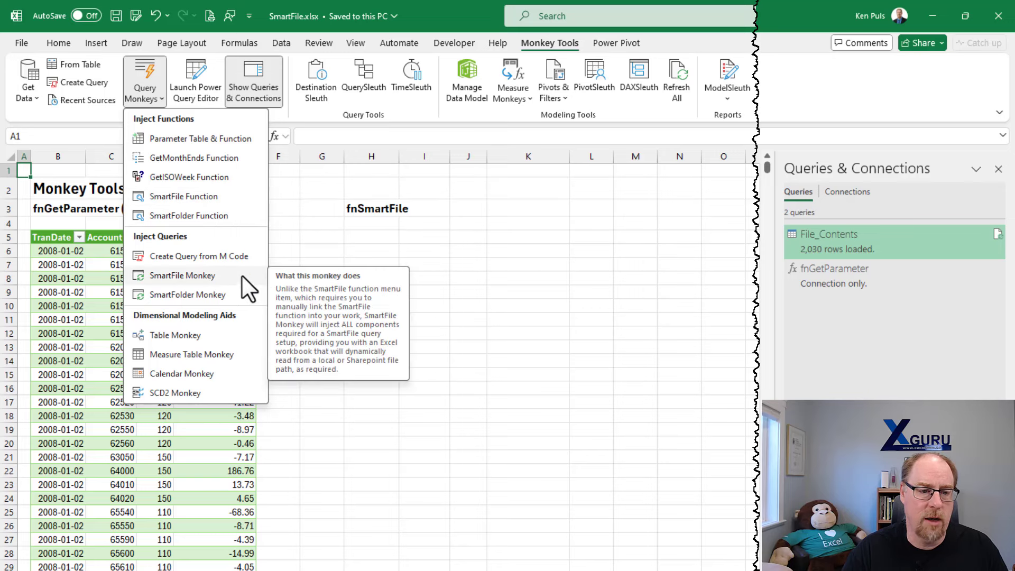
click(213, 199)
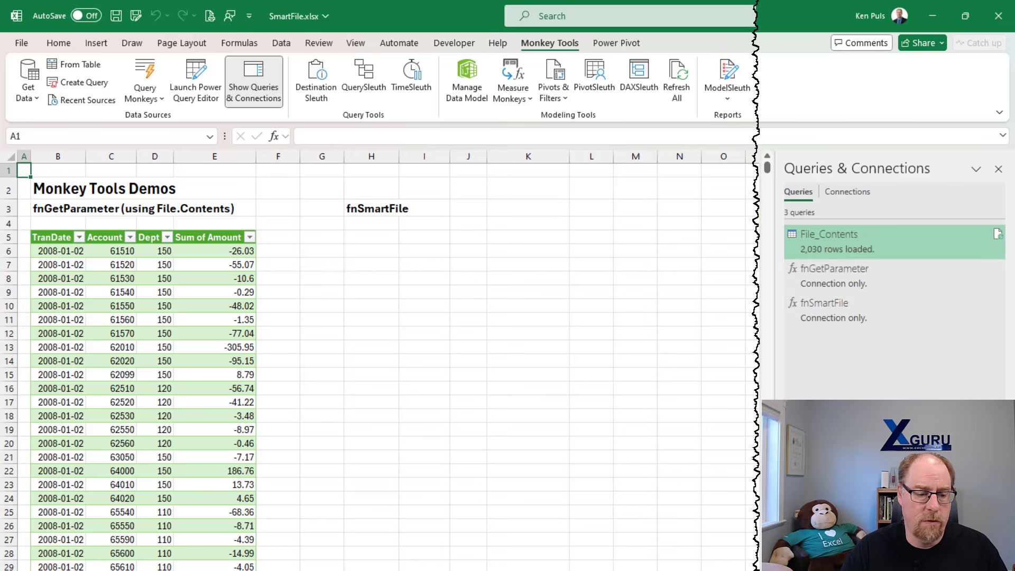
Check the path values in the parameter control panel table and open the File_Contents query in the Power Query Editor.
click(164, 570)
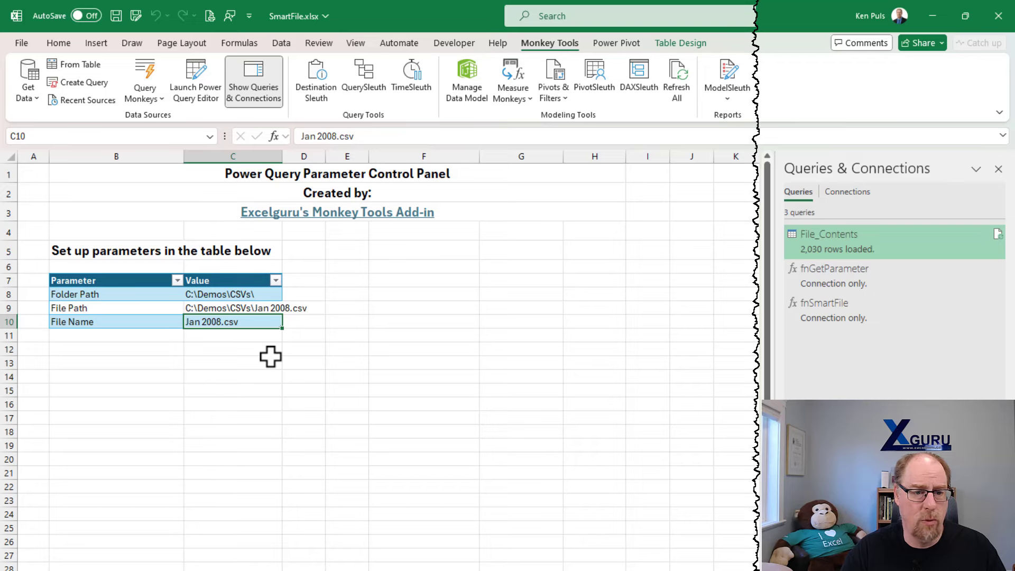
click(887, 244)
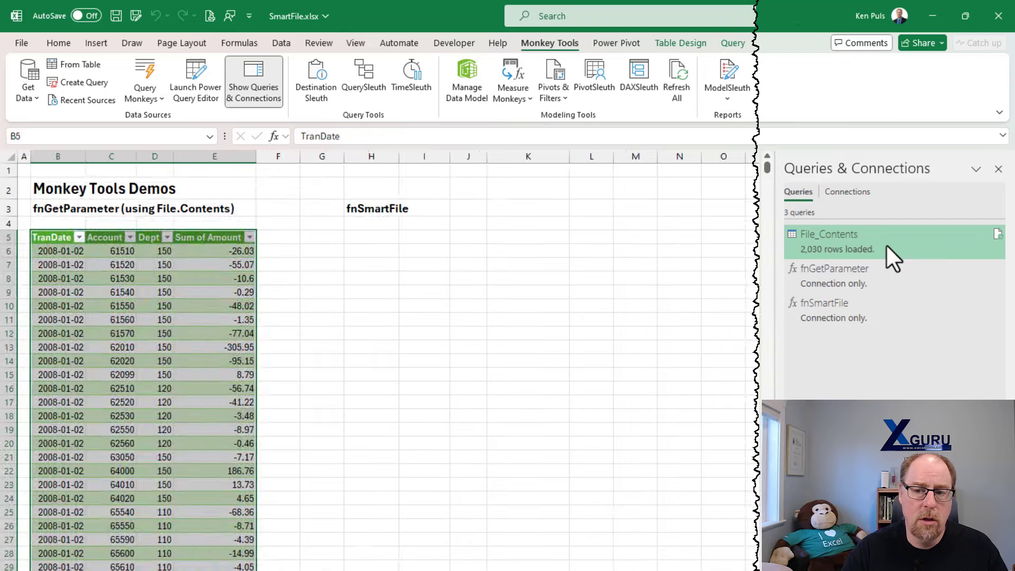
double_click(887, 244)
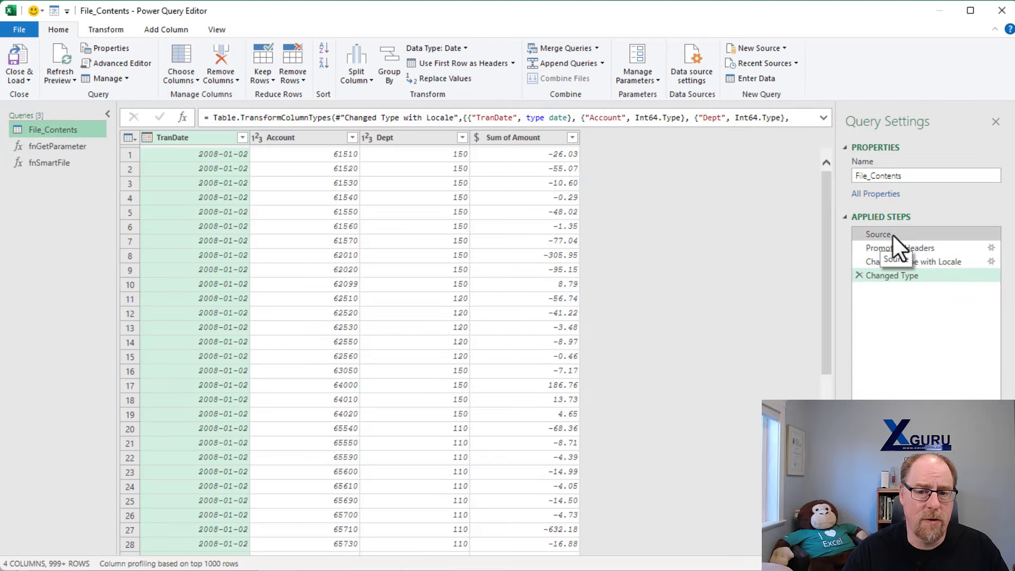
Examine the File.Contents and fnGetParameter("File Path") calls in the Source step of File_Contents.
click(893, 233)
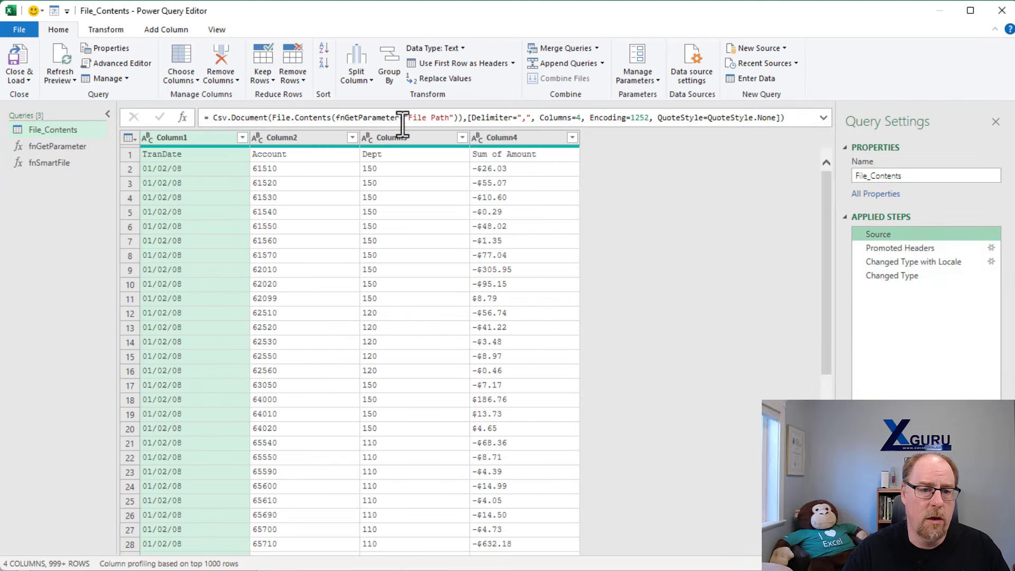
drag(336, 117, 462, 117)
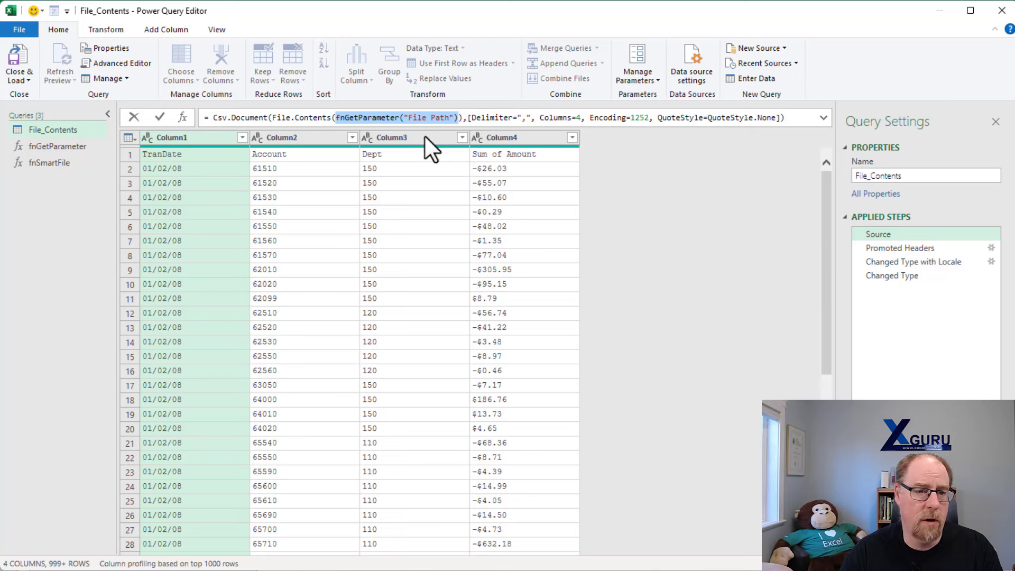
click(278, 117)
drag(272, 117, 459, 117)
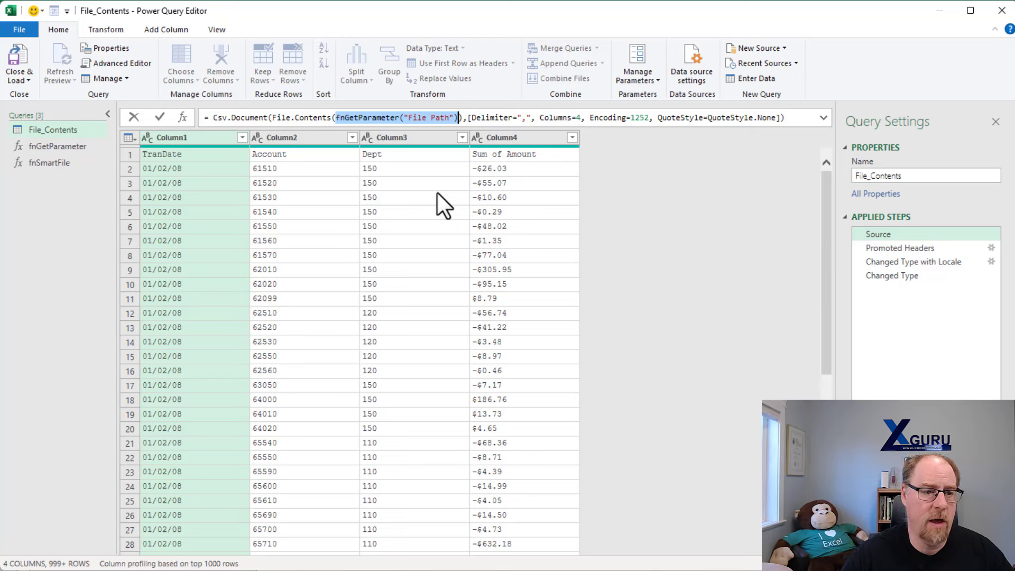
Create a blank query whose Source step is =fnGetParameter("File Path").
right_click(40, 182)
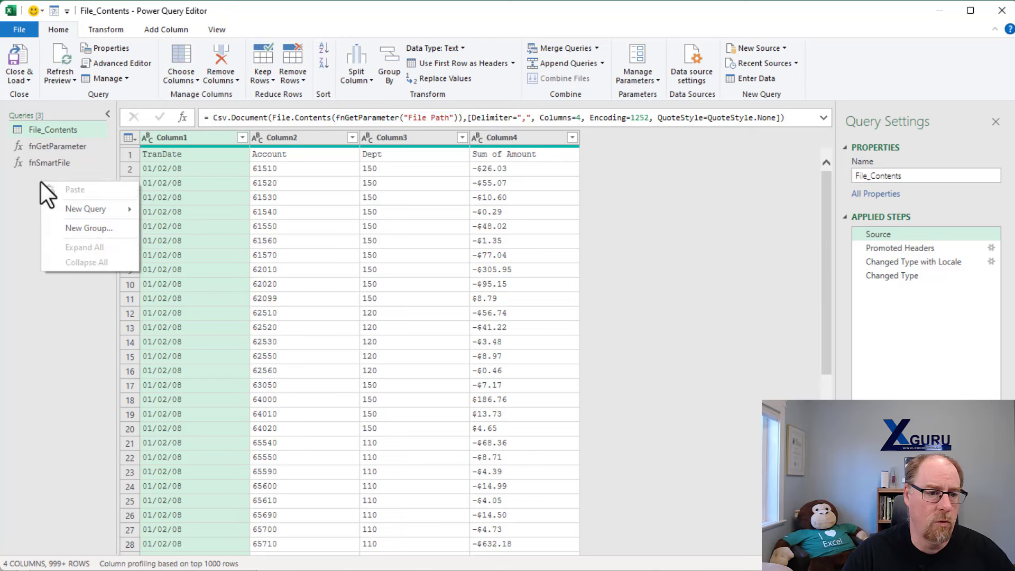
mouse_move(67, 205)
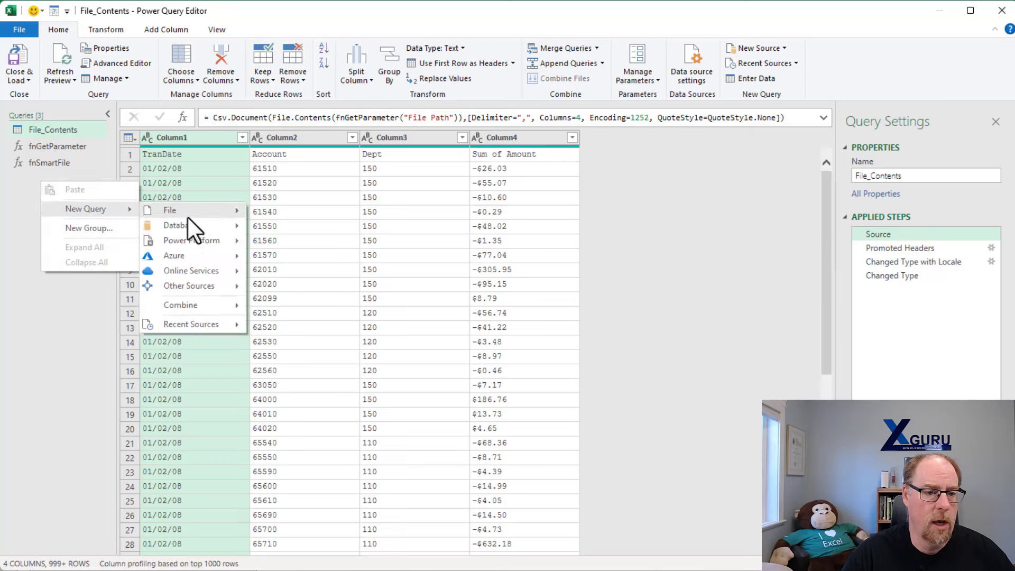
mouse_move(199, 285)
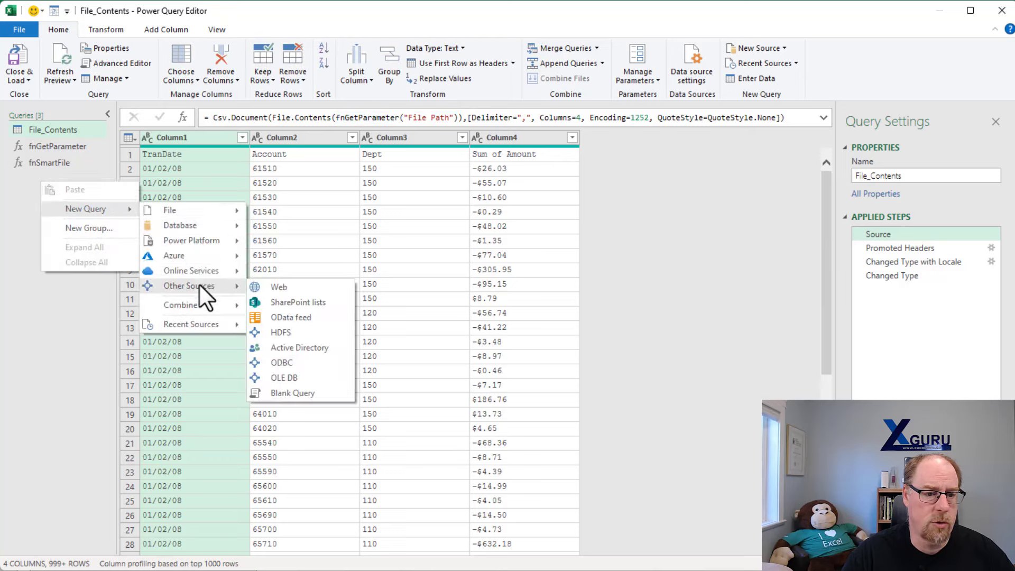
click(316, 391)
text(=fnGetParameter("File Path)
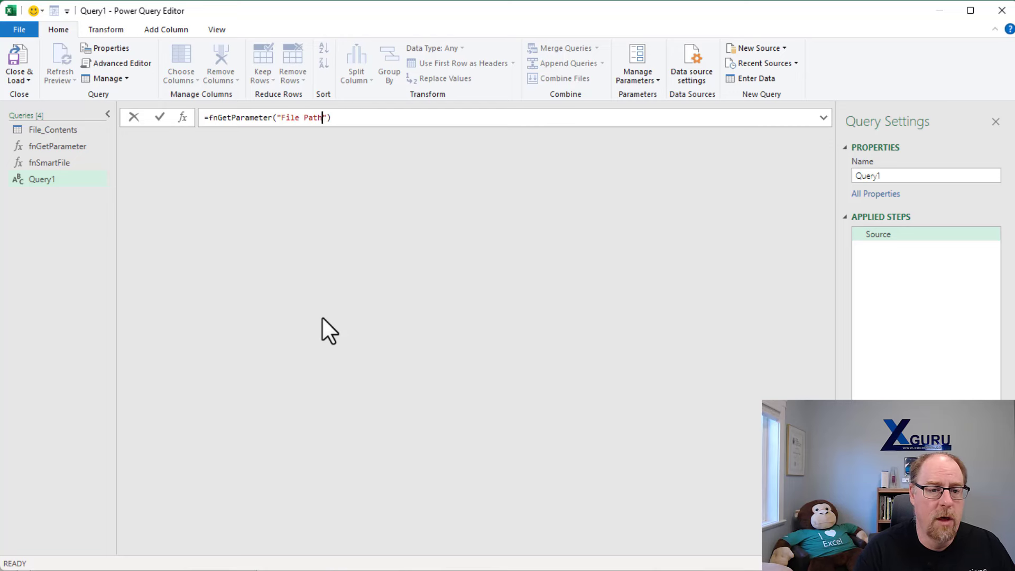
key(Return)
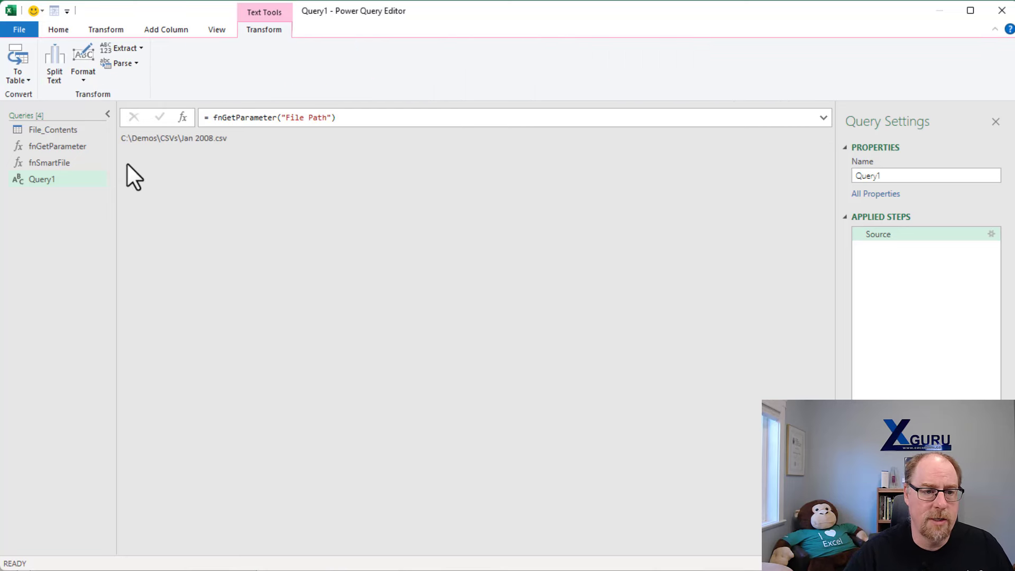
Add a custom step to the new query with the formula =fnSmartFile(Source).
click(182, 116)
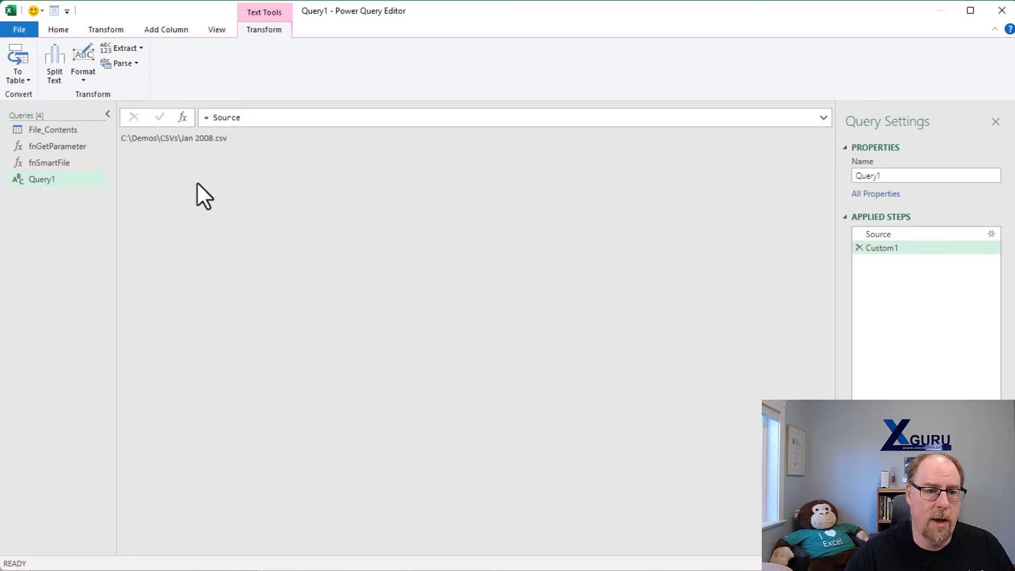
click(212, 117)
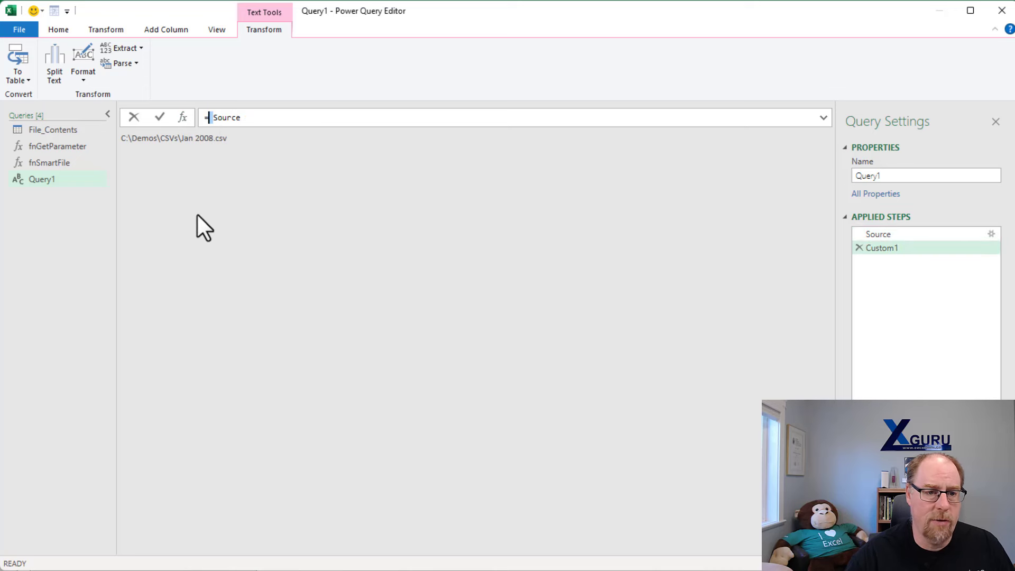
text(fnSmartFIle)
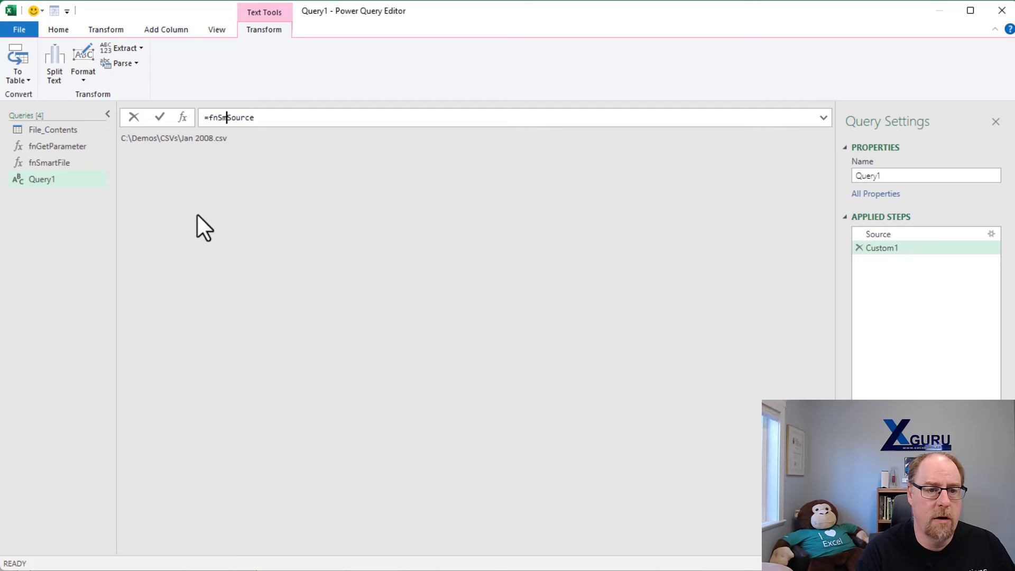
key(BackSpace)
key(BackSpace)
key(BackSpace)
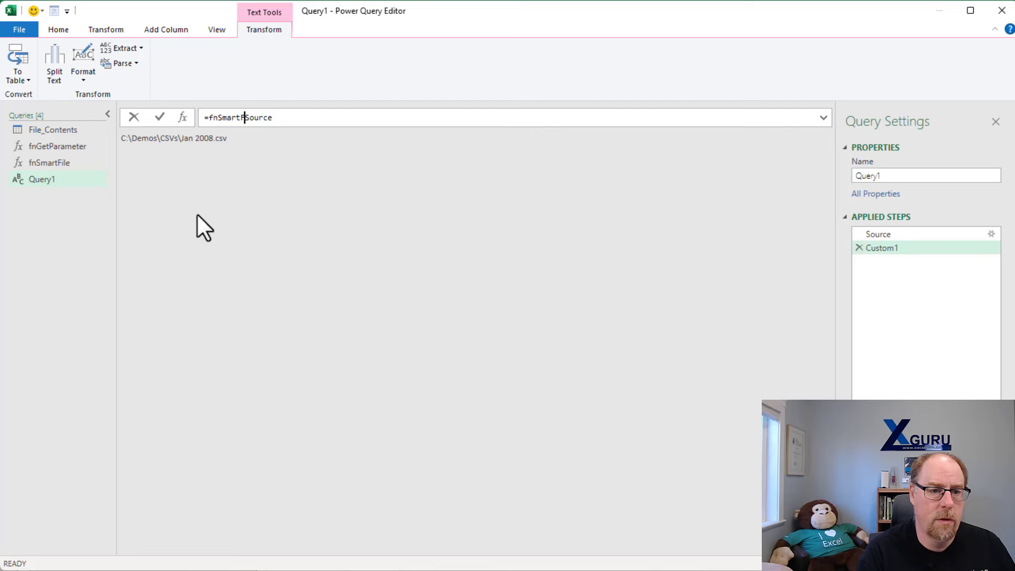
text(ile()
key(End)
text())
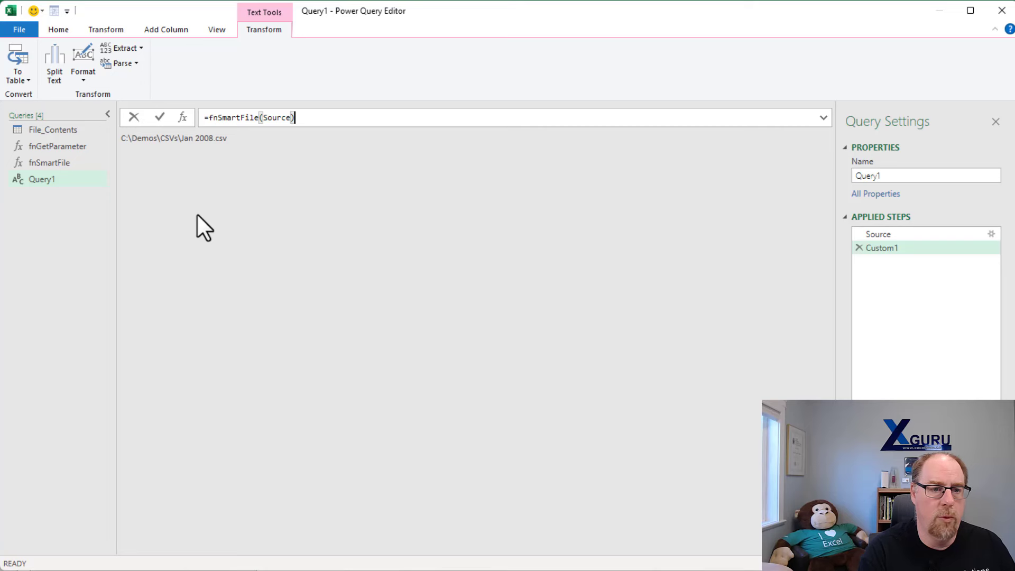
key(Return)
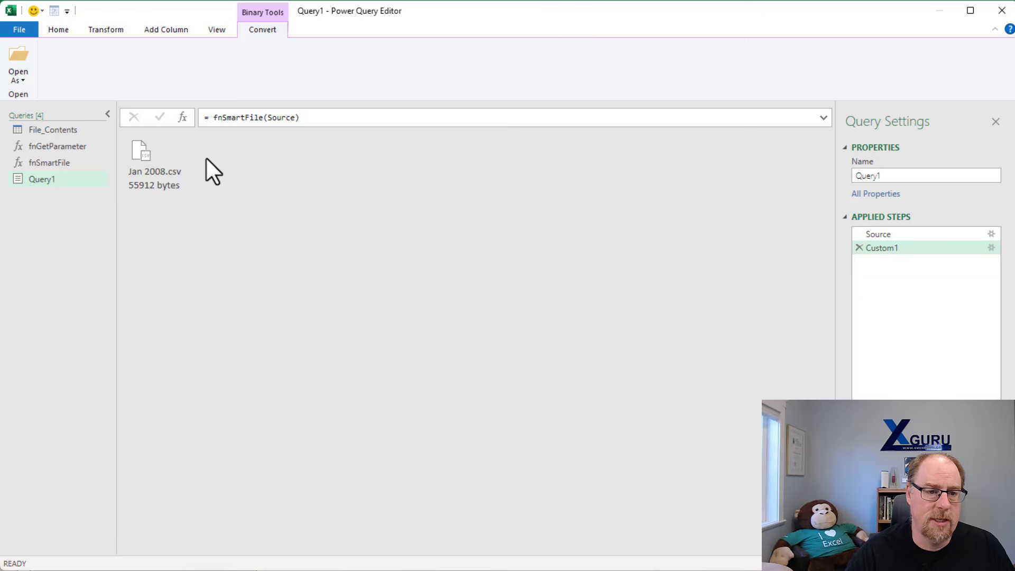
Rename the custom fnSmartFile step as SmartFile.
right_click(879, 247)
click(906, 277)
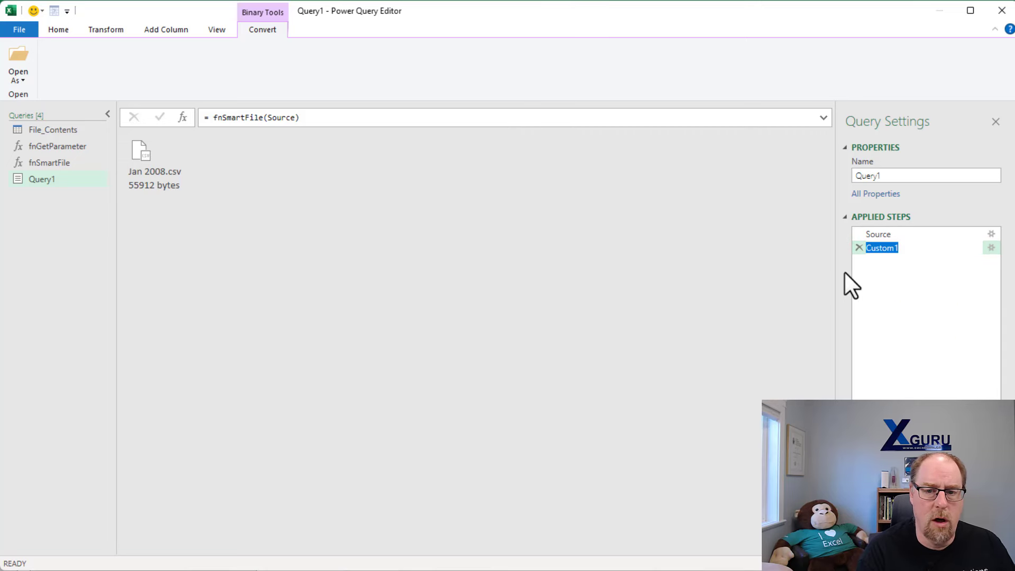
text(SmartFi)
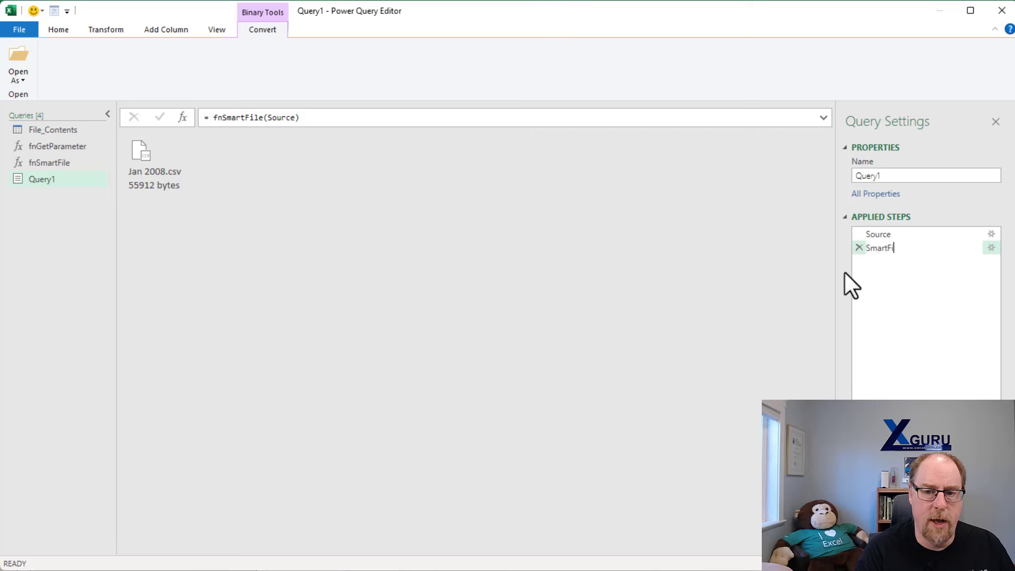
text(le)
key(Return)
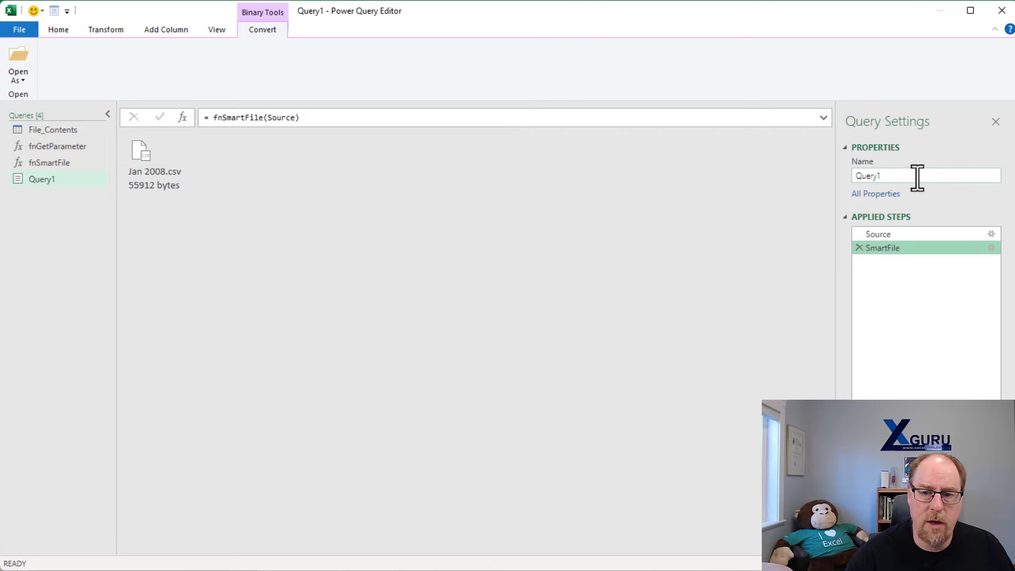
Rename the new query as SmartFile.
click(918, 178)
text(Smar)
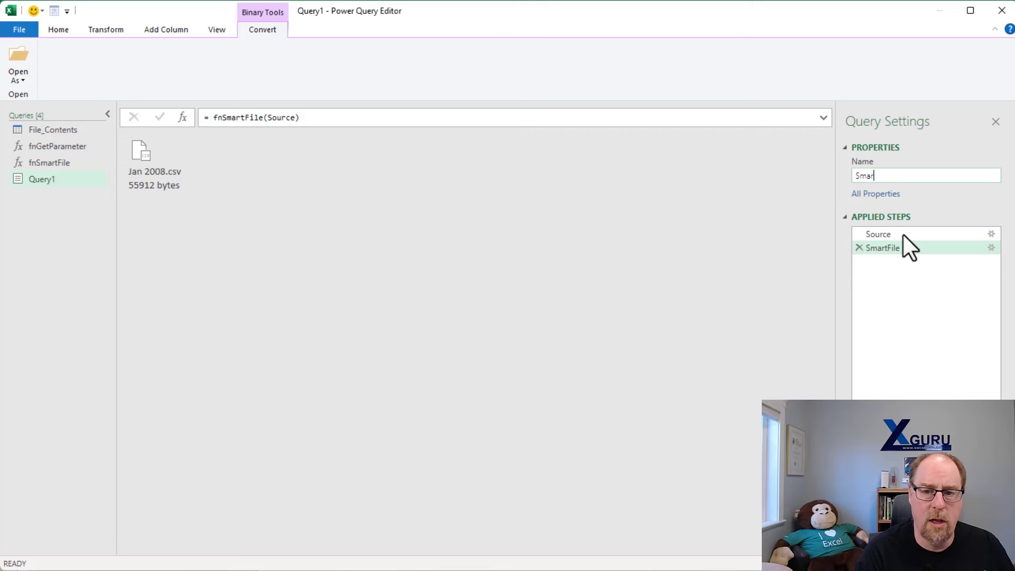
text(tFile)
key(Return)
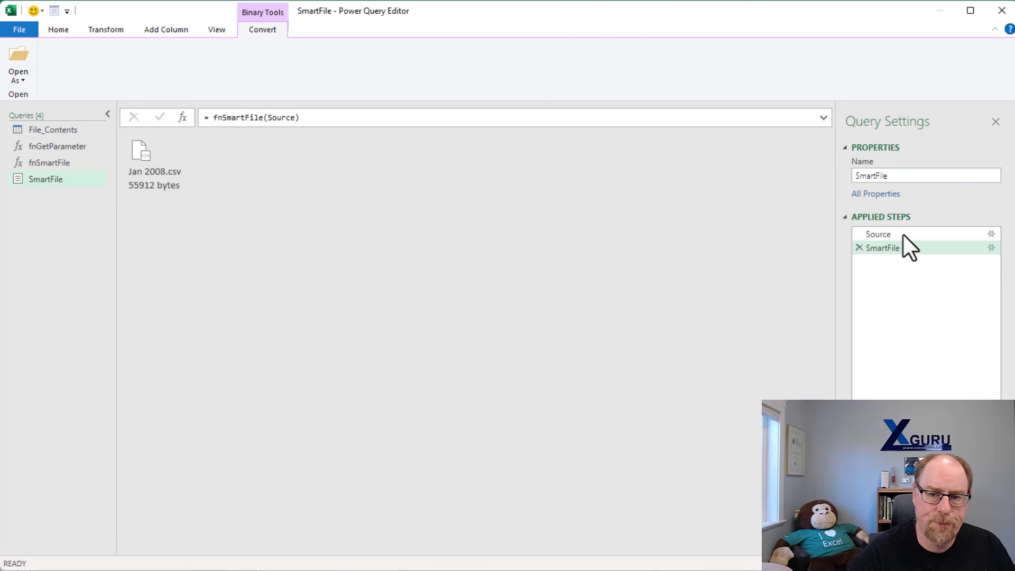
Expand the Jan 2008.csv binary into a table and, after Promoted Headers, convert TranDate to Date using the English (United States) locale.
double_click(154, 170)
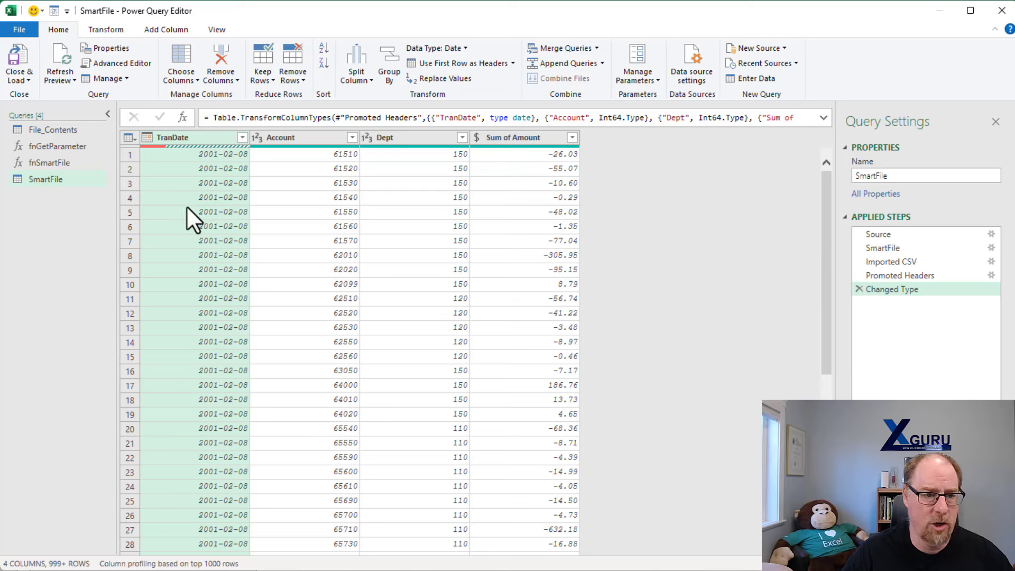
click(900, 276)
click(242, 137)
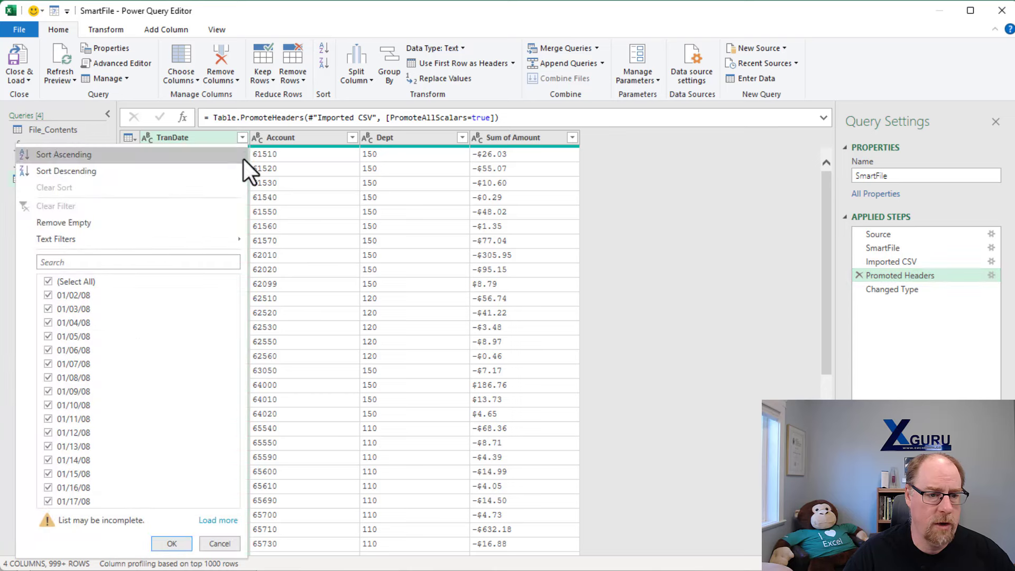
mouse_move(207, 242)
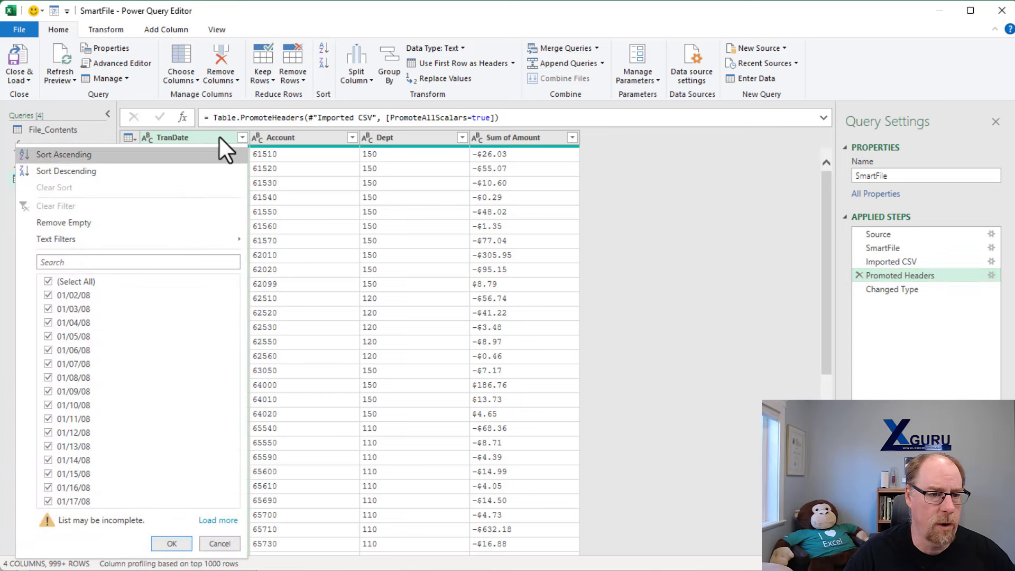
click(160, 136)
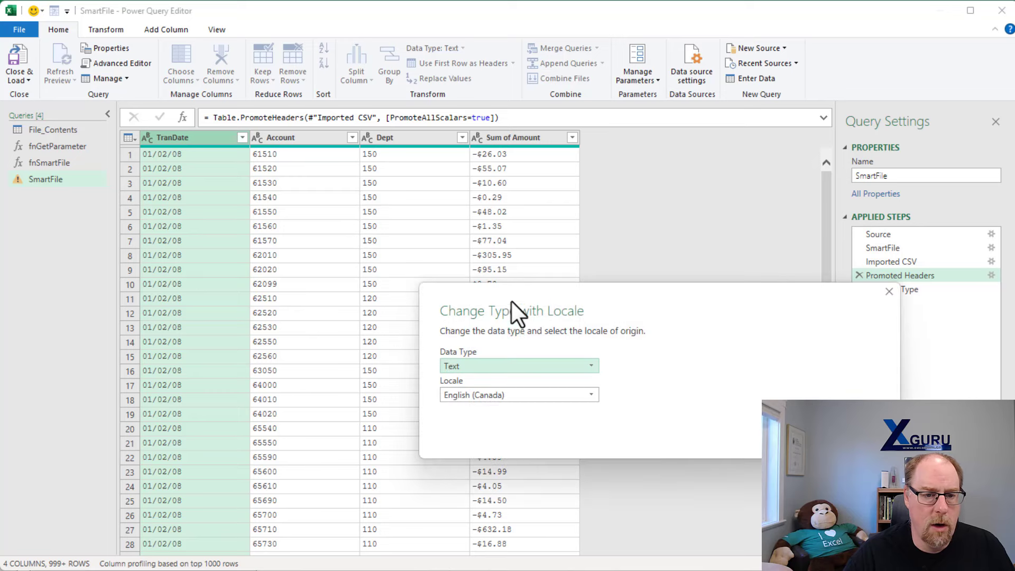
drag(512, 300, 323, 105)
click(334, 182)
click(269, 265)
click(626, 330)
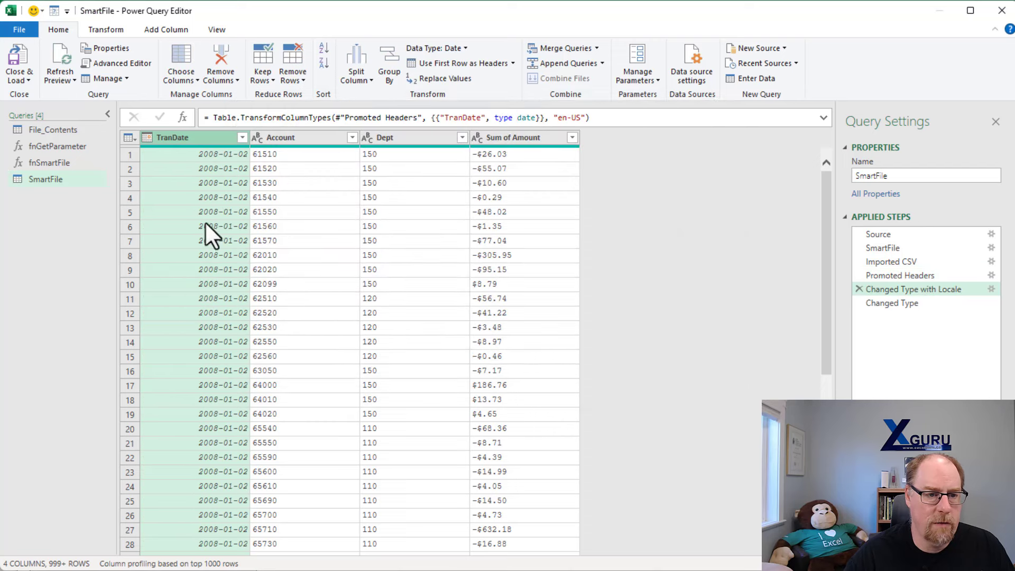
Compare the Changed Type output of the SmartFile query with the File_Contents query.
click(897, 305)
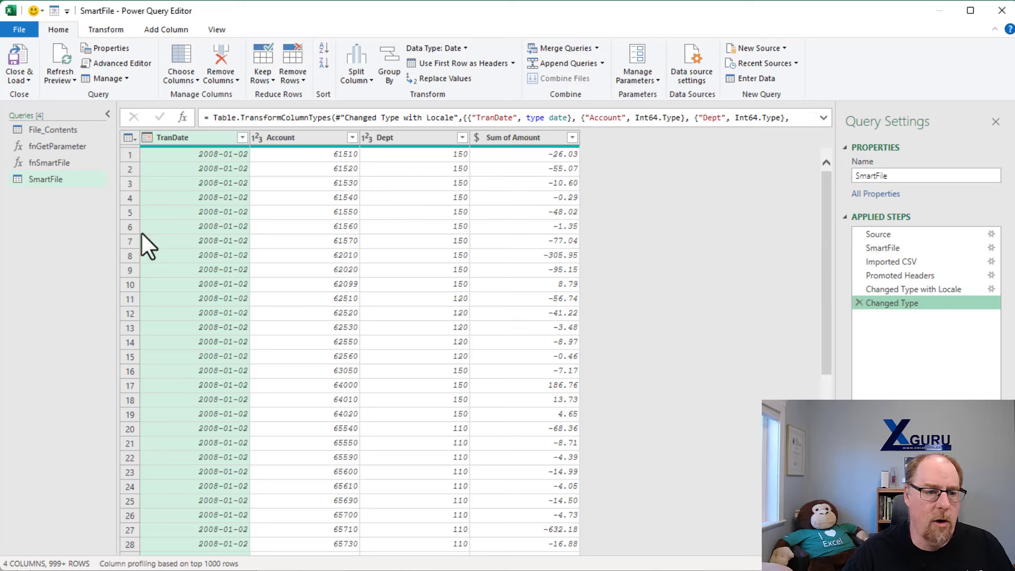
click(58, 128)
click(62, 176)
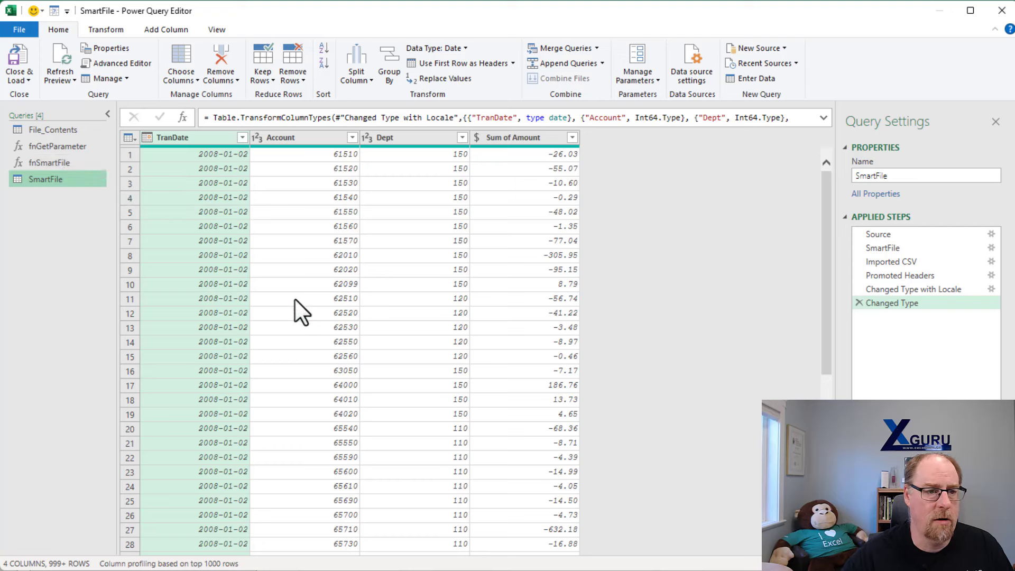
Close the editor and load the SmartFile query as a table at cell H5 of the existing worksheet, under the fnSmartFile heading.
click(16, 78)
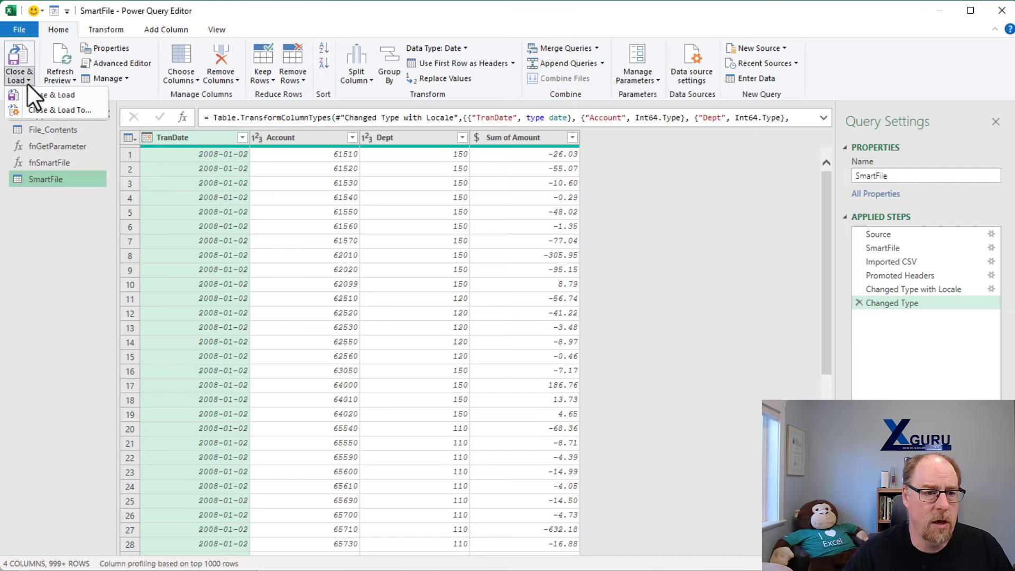
click(61, 109)
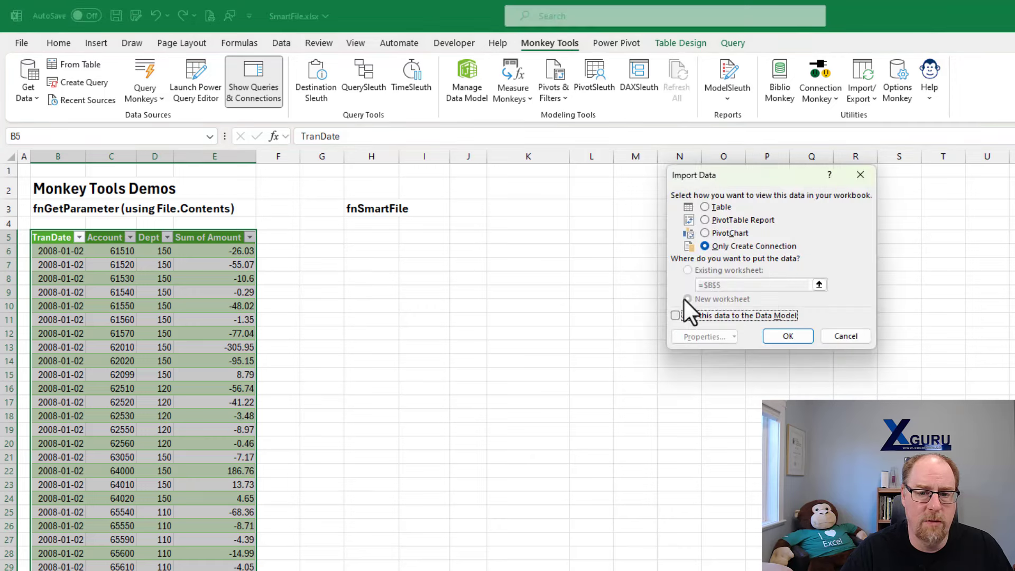
click(705, 207)
click(788, 336)
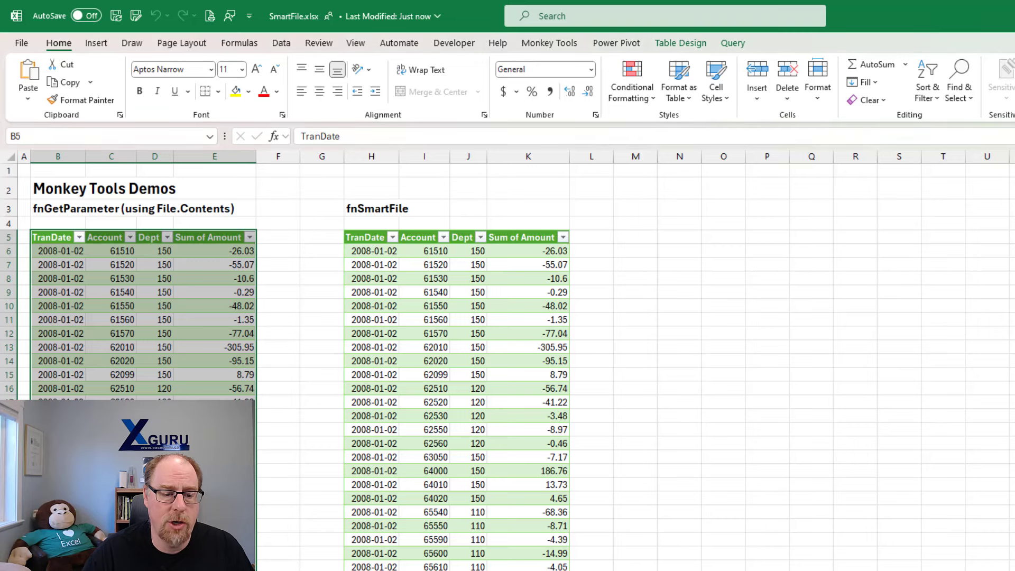
Review the SharePoint folder path, file path and file name in the Power Query Parameter Control Panel, and return to the demo sheet.
click(254, 570)
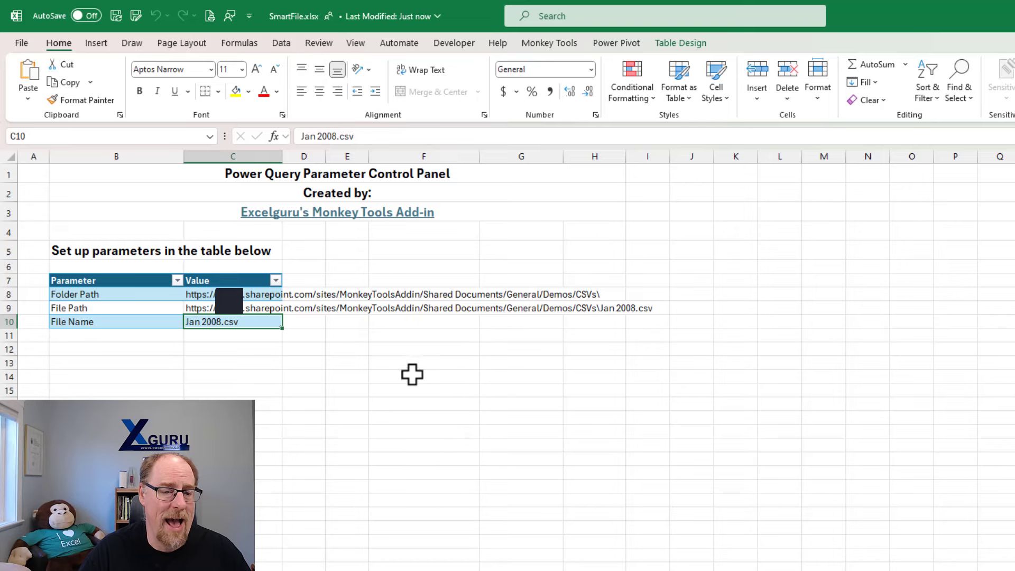
click(233, 568)
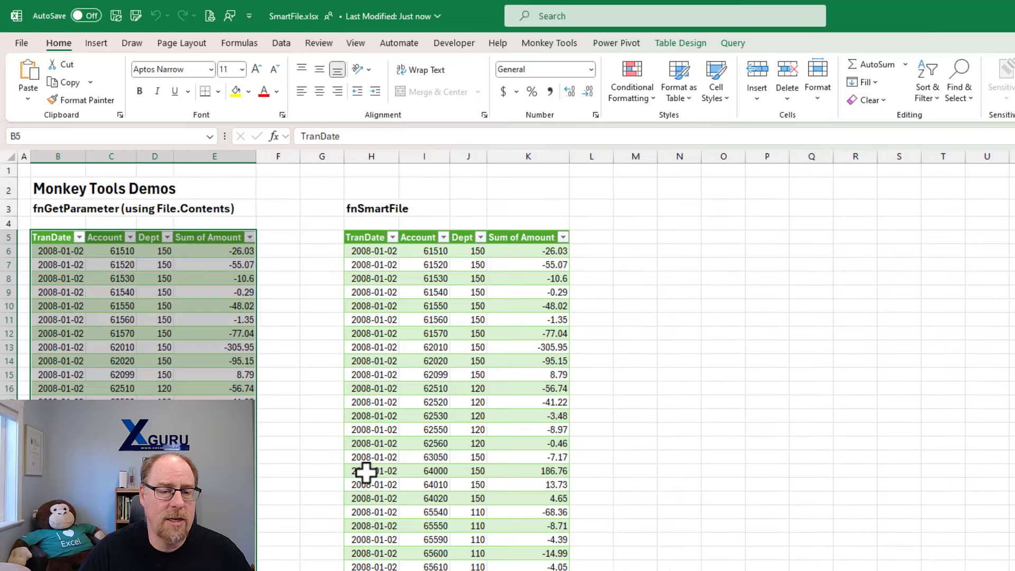
Display the workbook's queries and try to refresh the File_Contents query against the SharePoint file path.
click(535, 42)
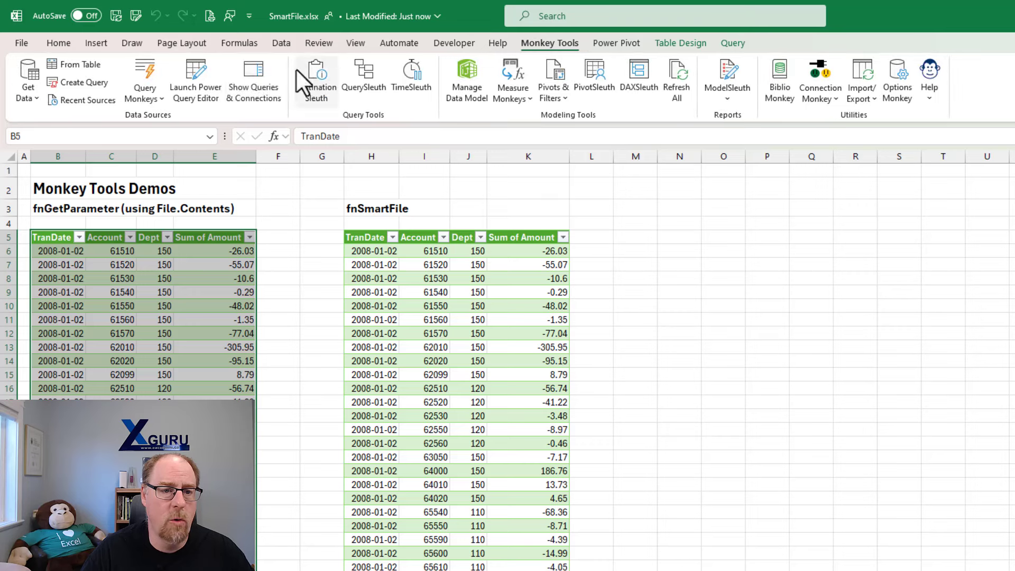
click(268, 69)
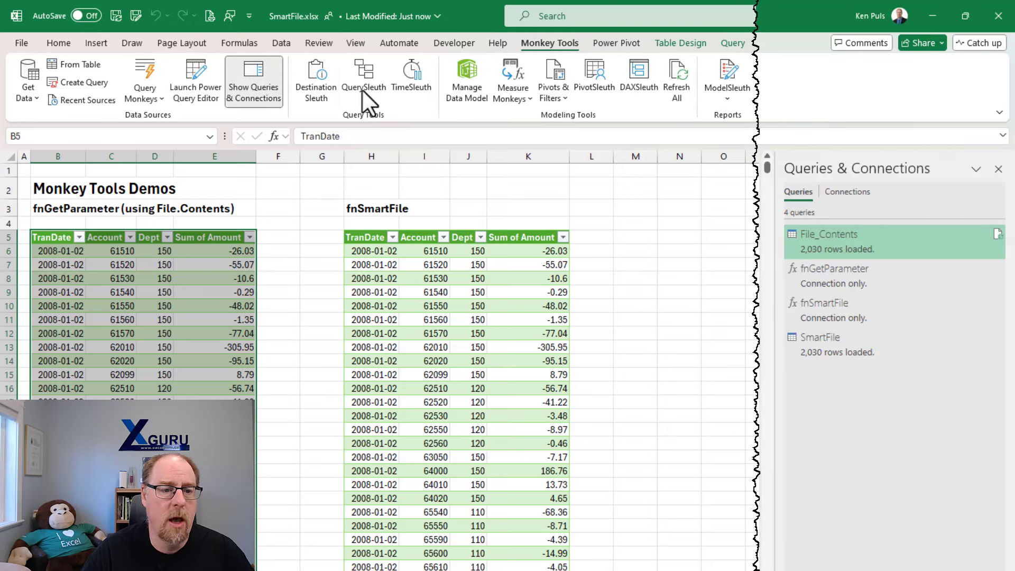
right_click(845, 244)
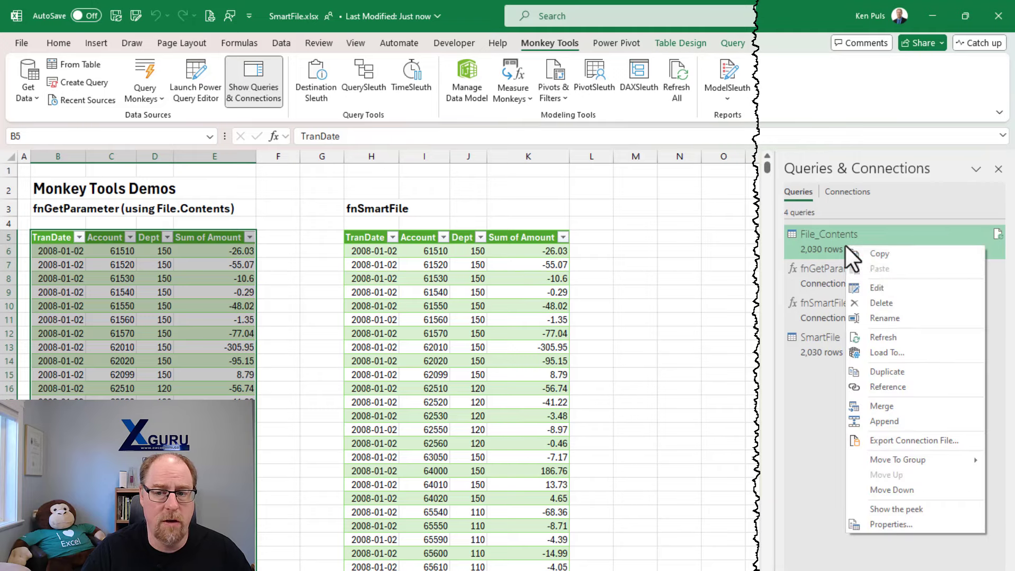
click(882, 338)
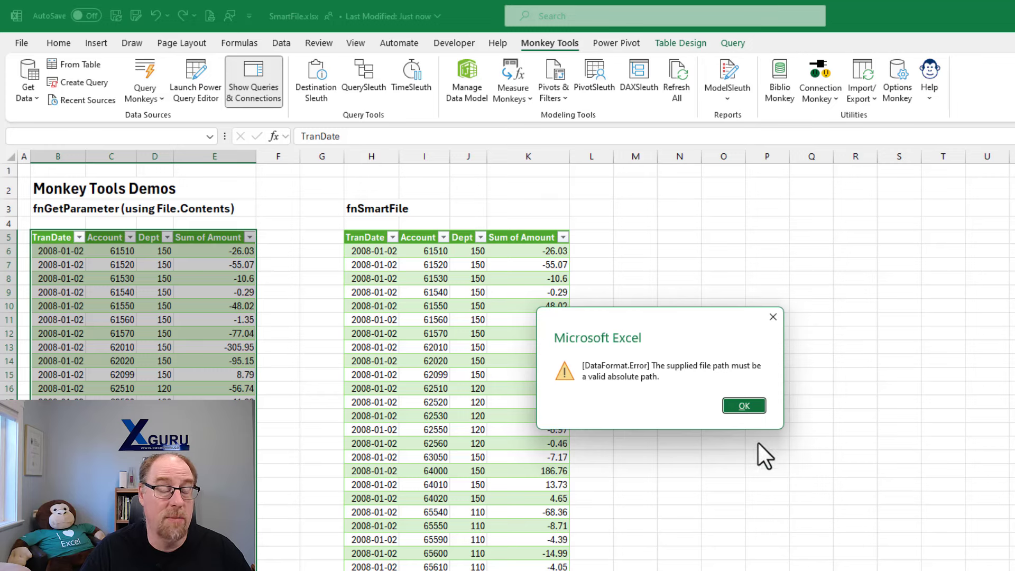
click(744, 405)
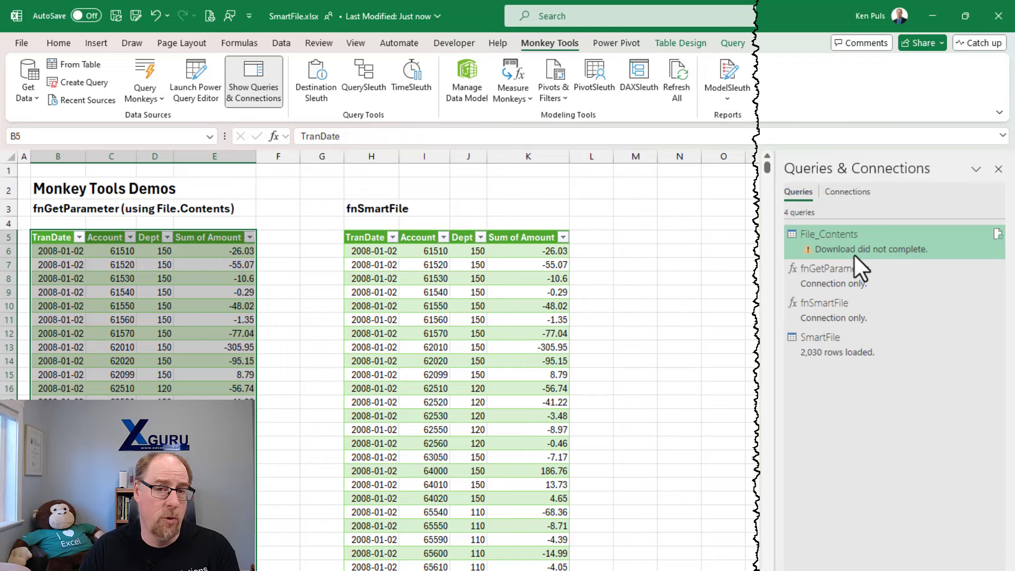
Refresh the SmartFile query and save the Current Workbook privacy level as Organizational.
right_click(842, 349)
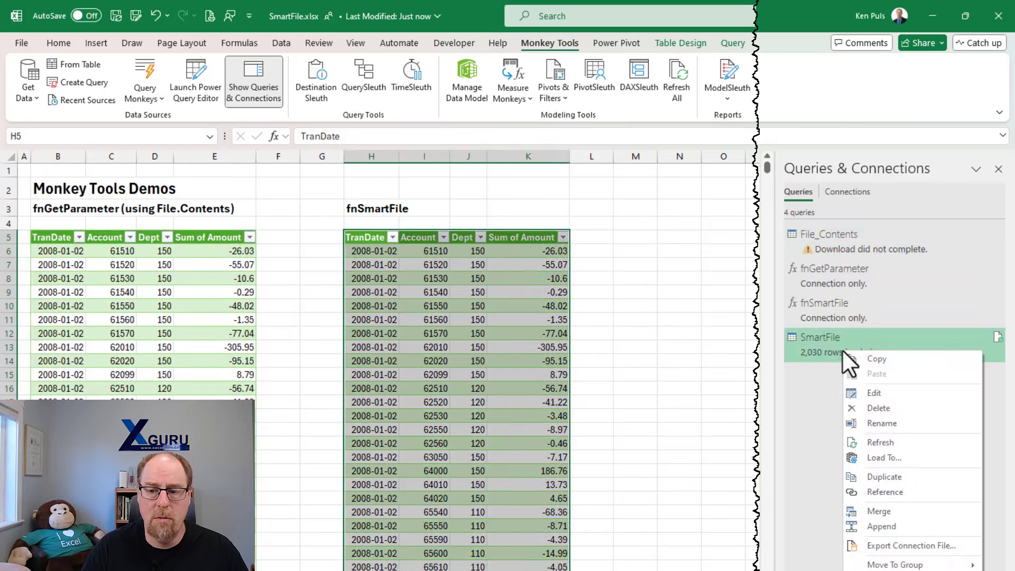
click(873, 442)
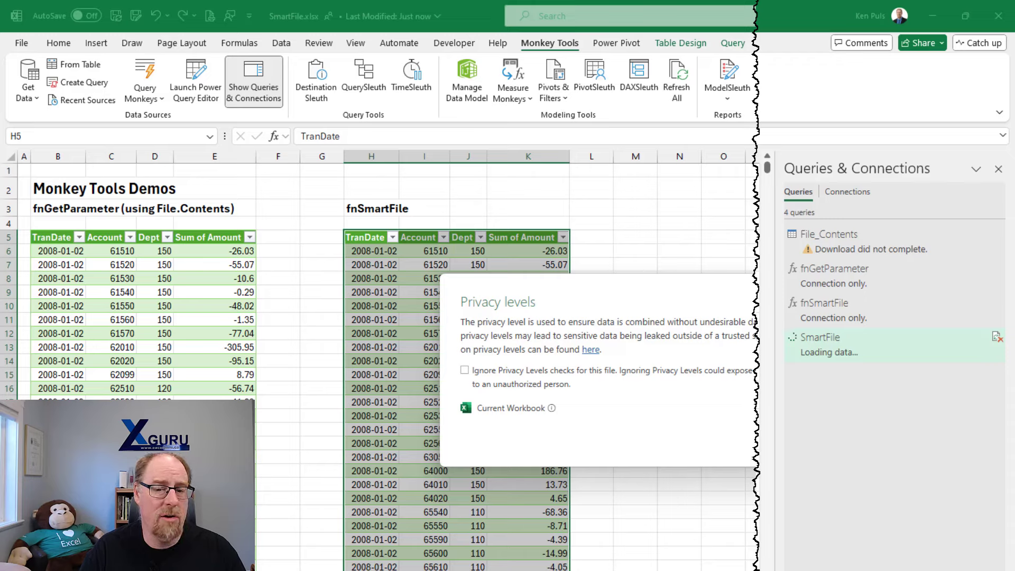
click(675, 275)
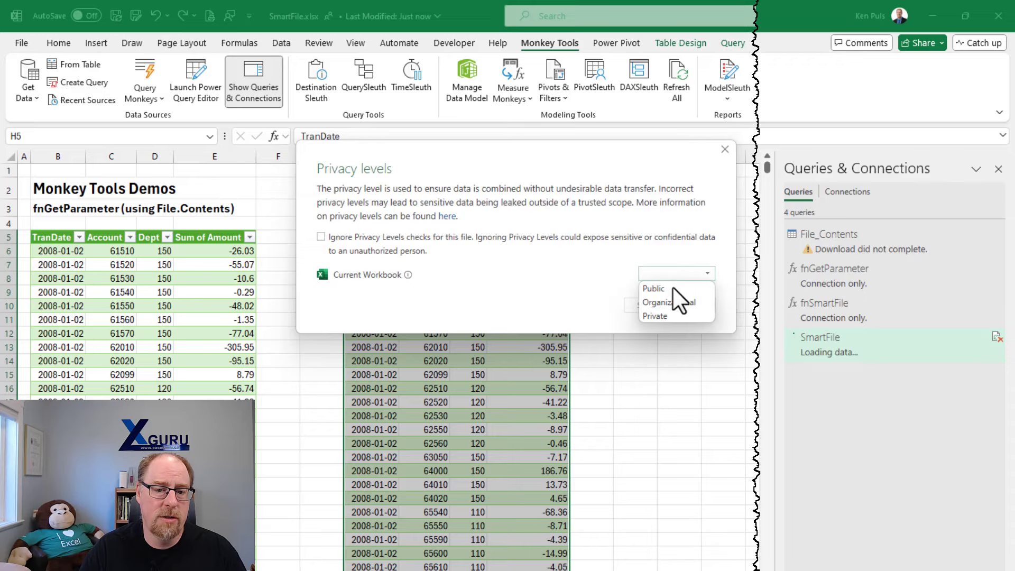
click(674, 303)
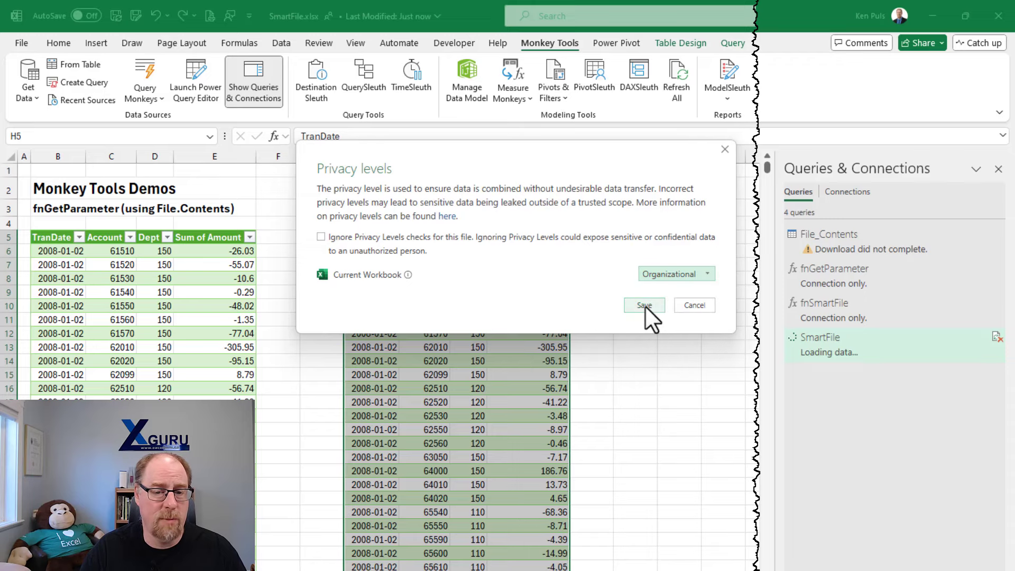
click(645, 306)
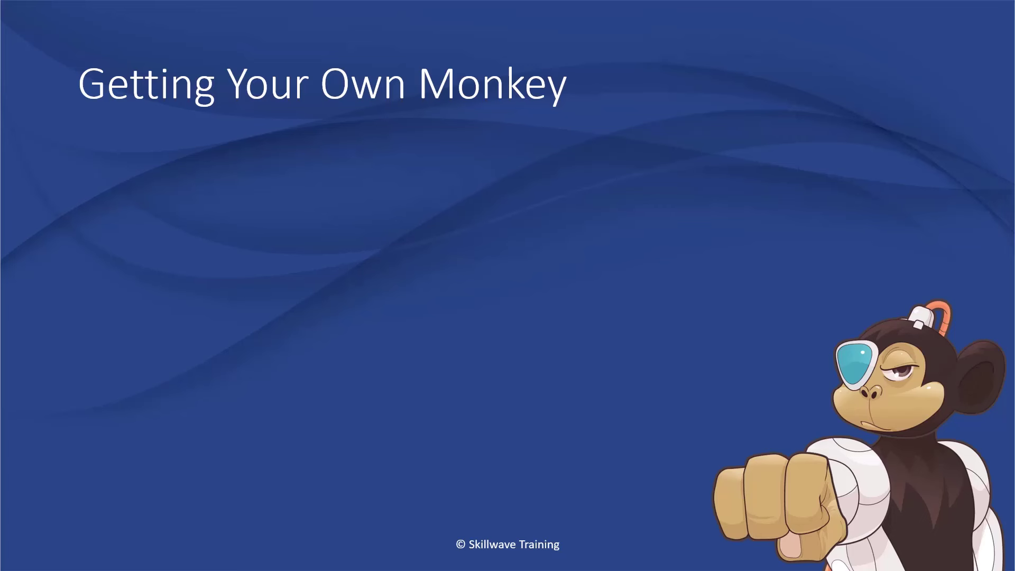
key(Right)
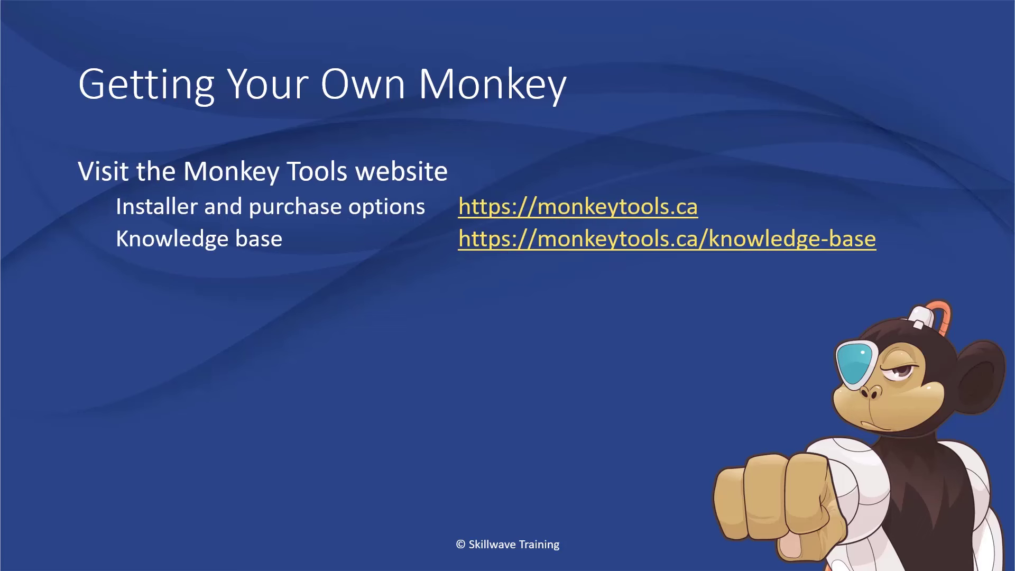